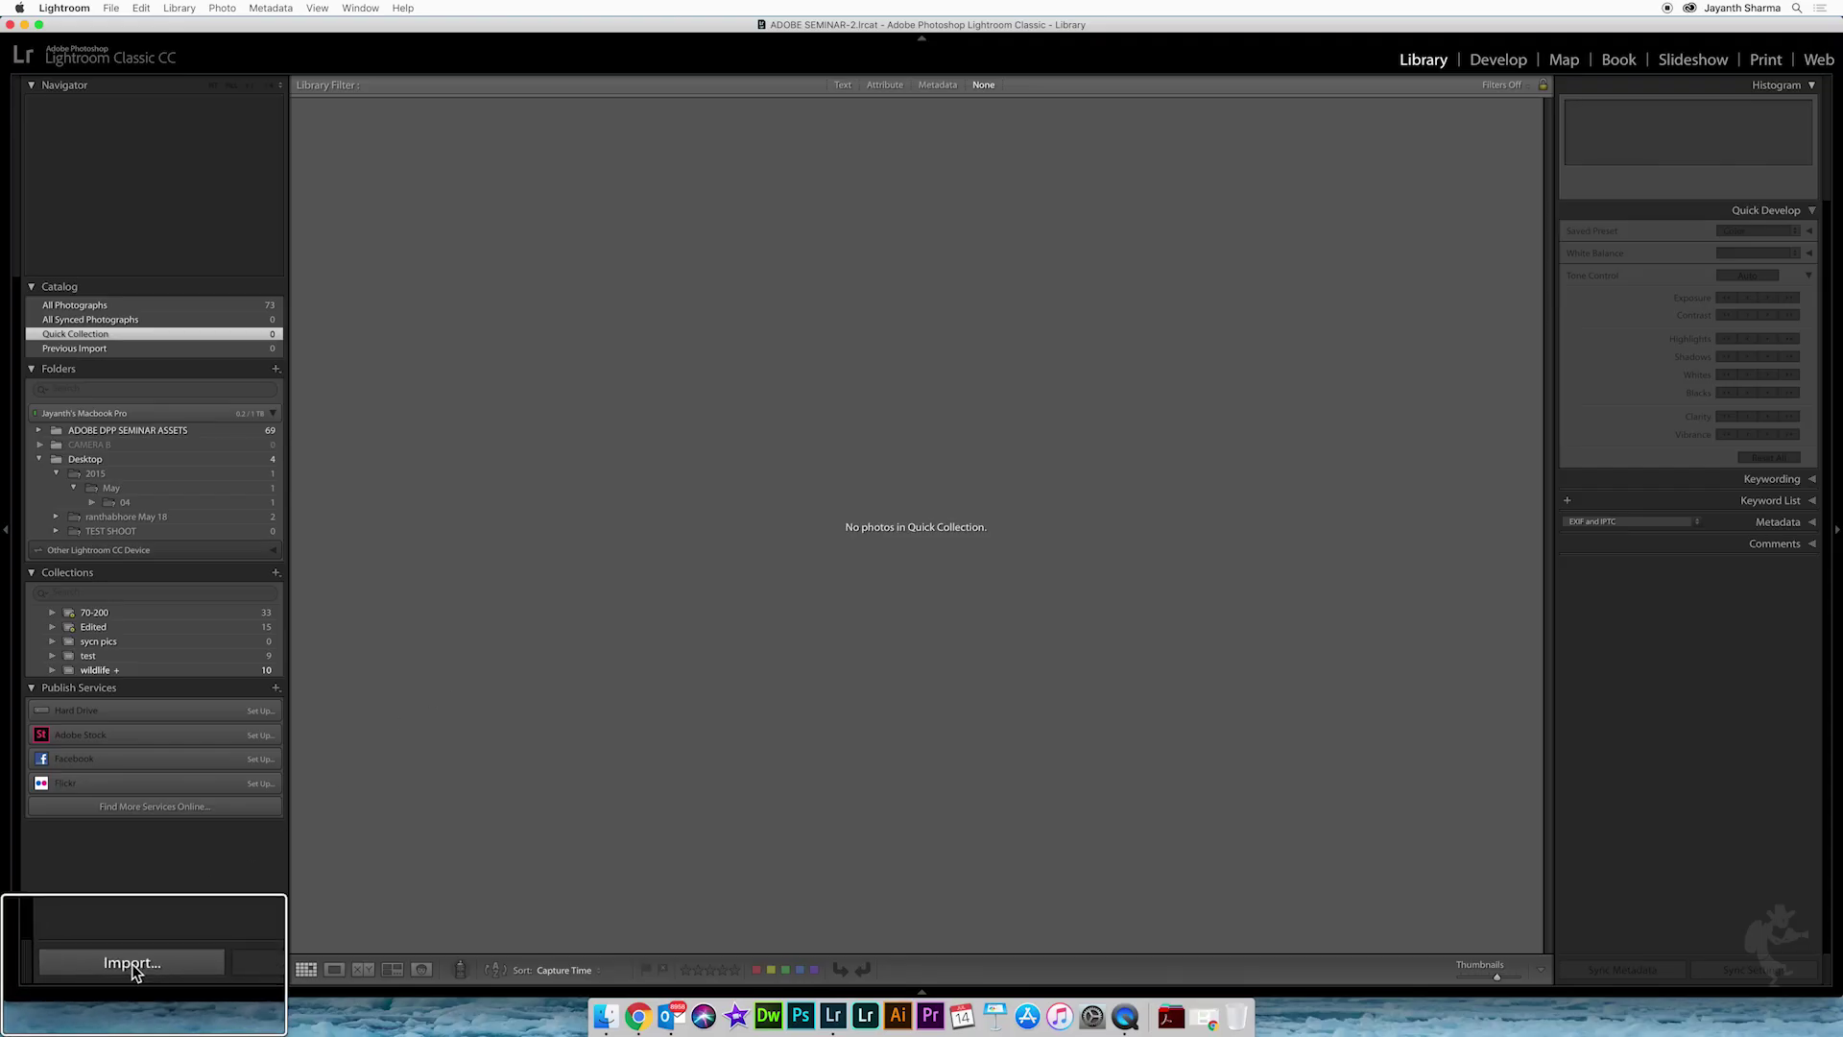
- Begin a Copy-mode import using the Desktop's Tiger Sample folder as the source
click(88, 971)
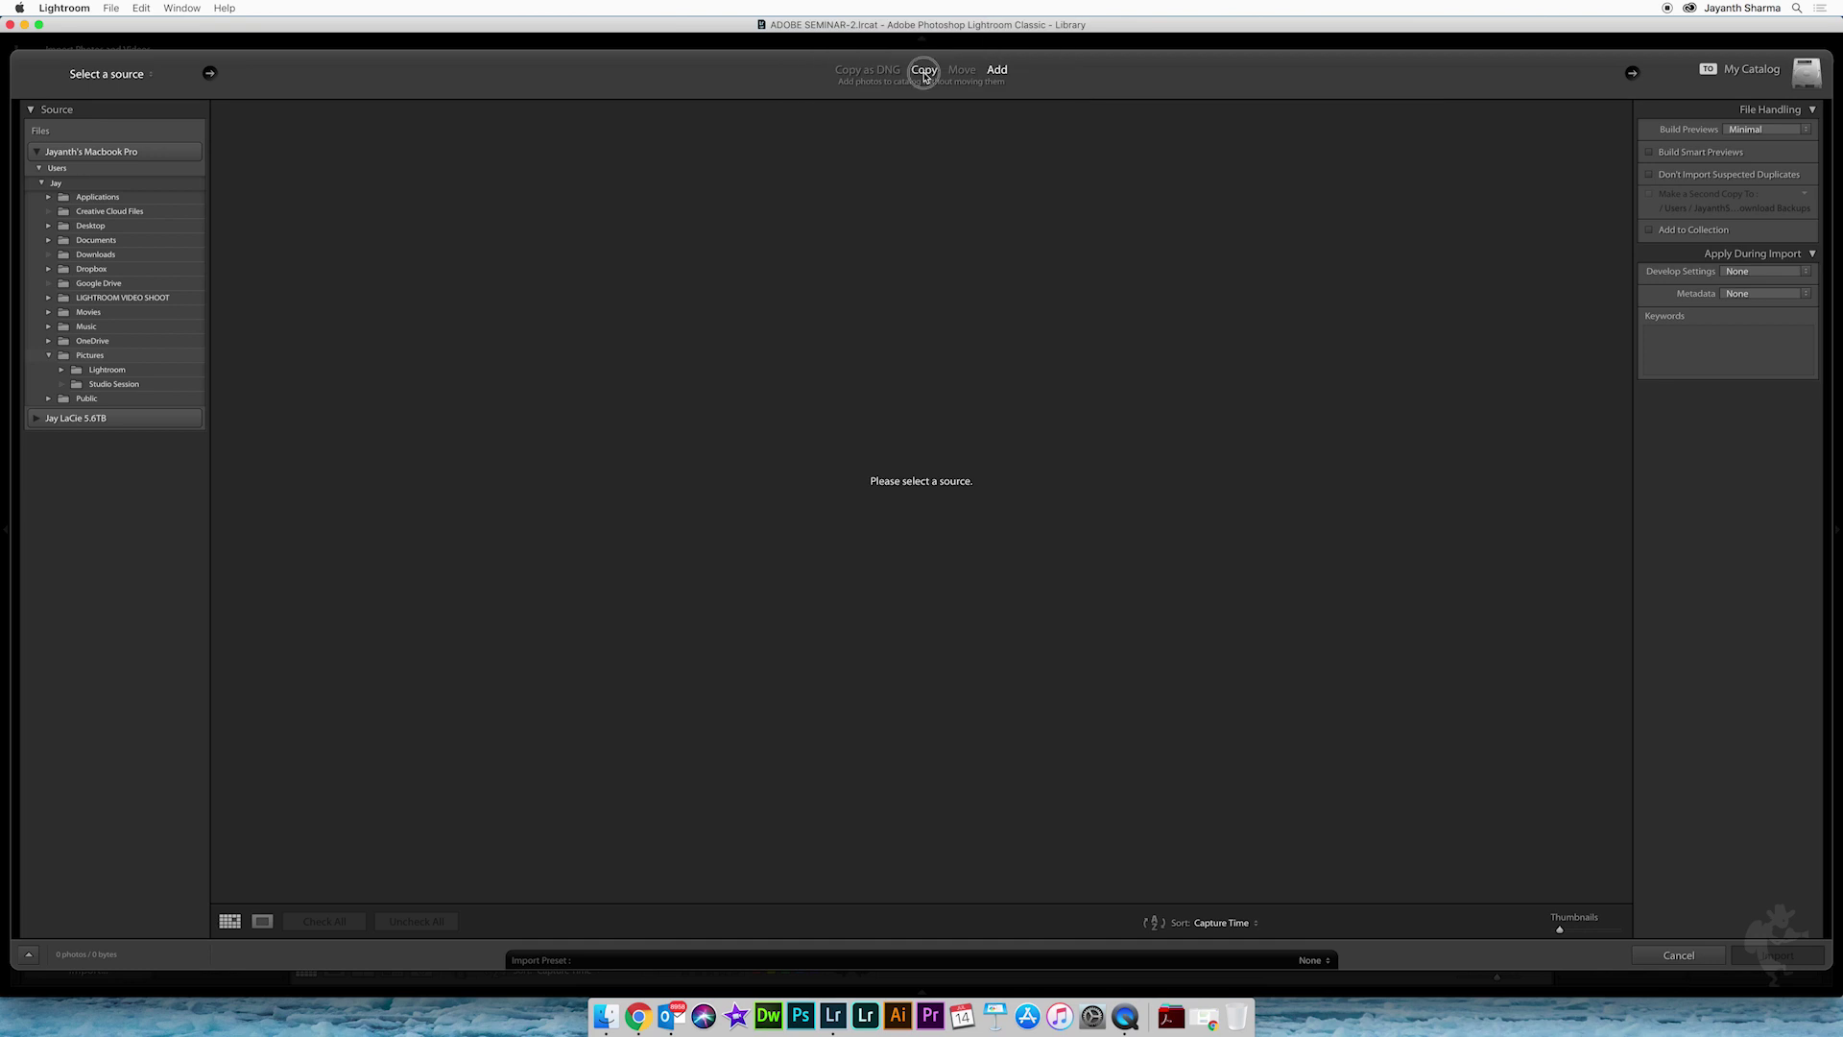
click(925, 75)
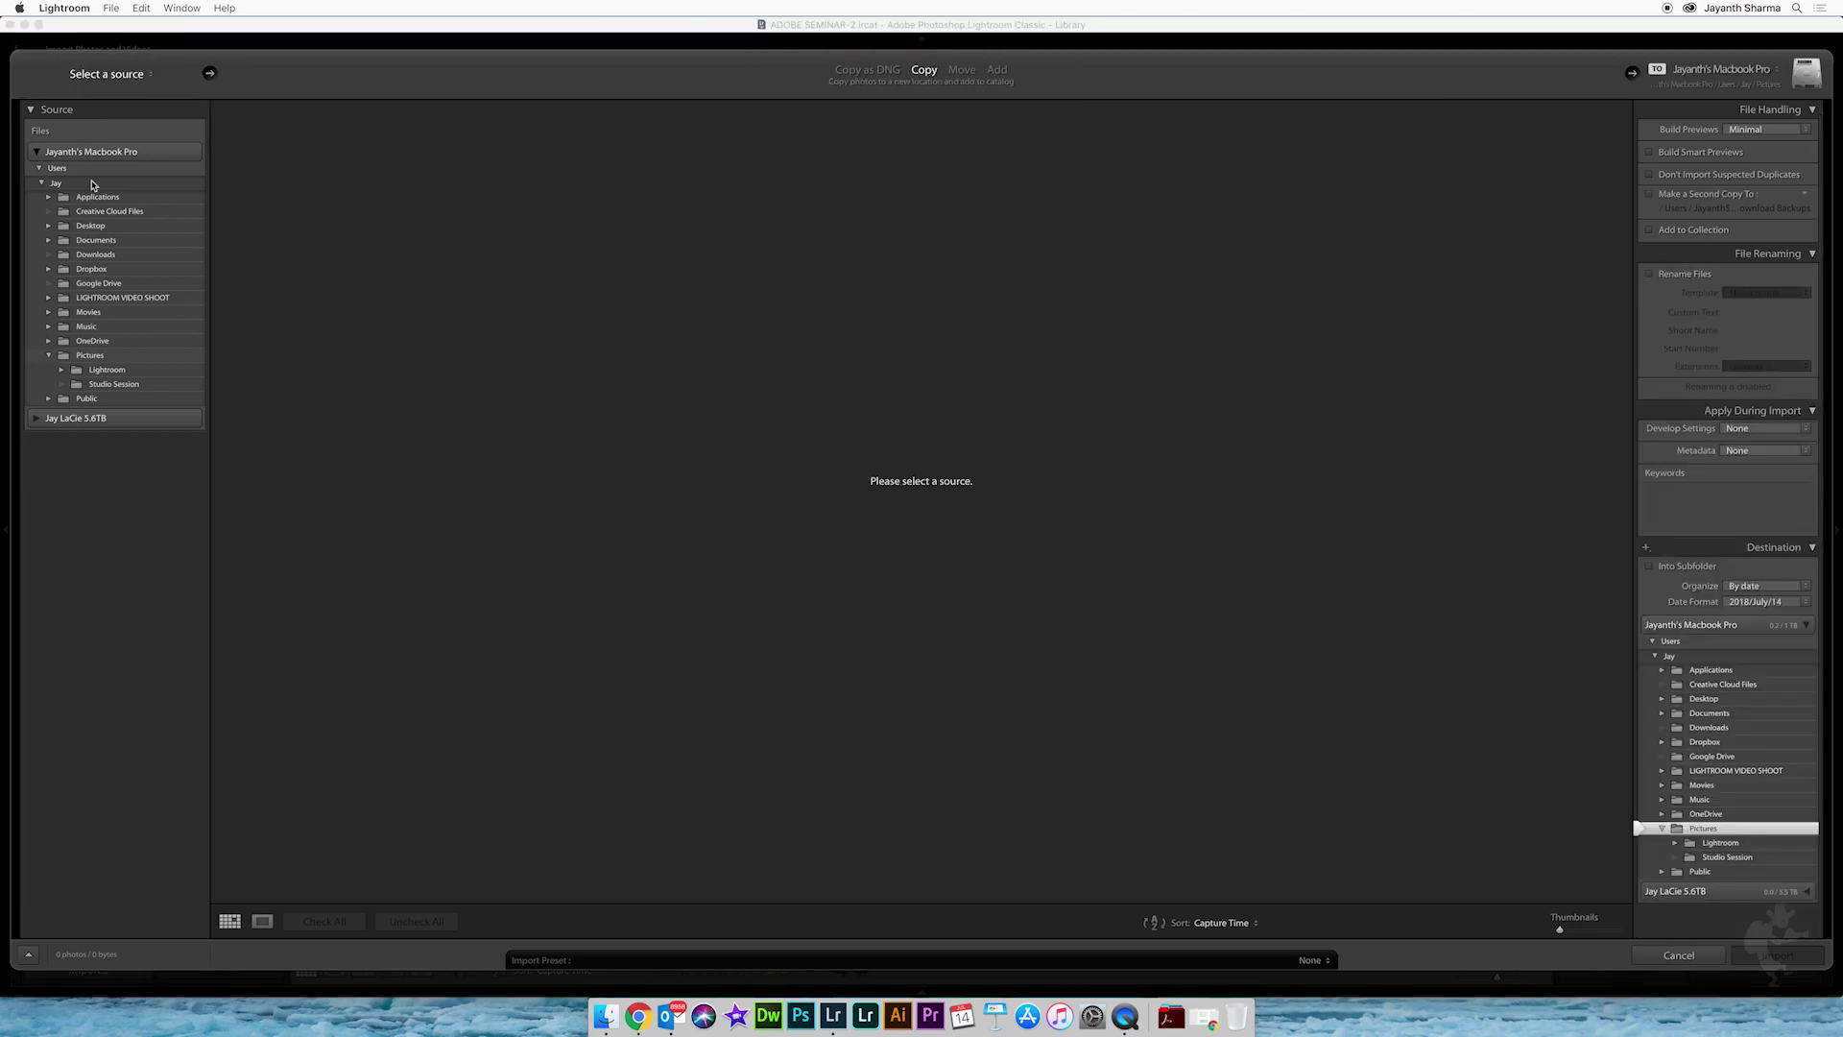
click(89, 226)
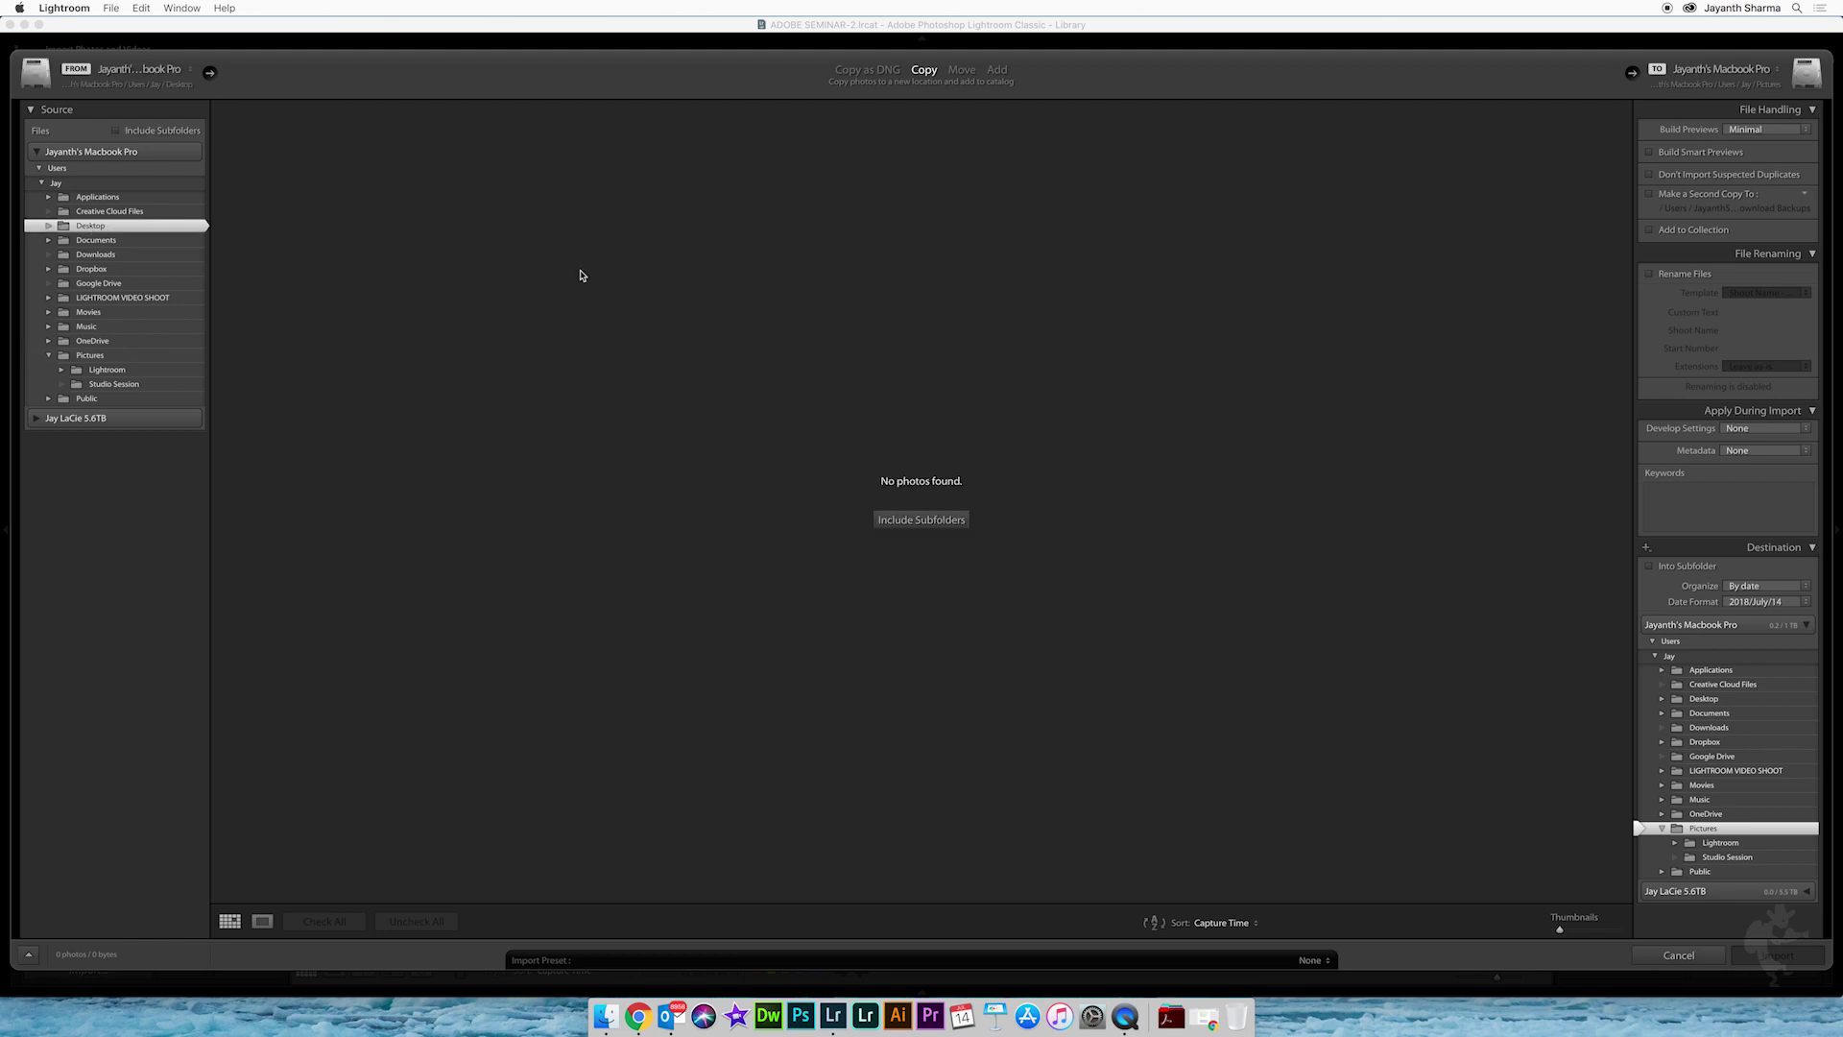
click(48, 227)
click(91, 241)
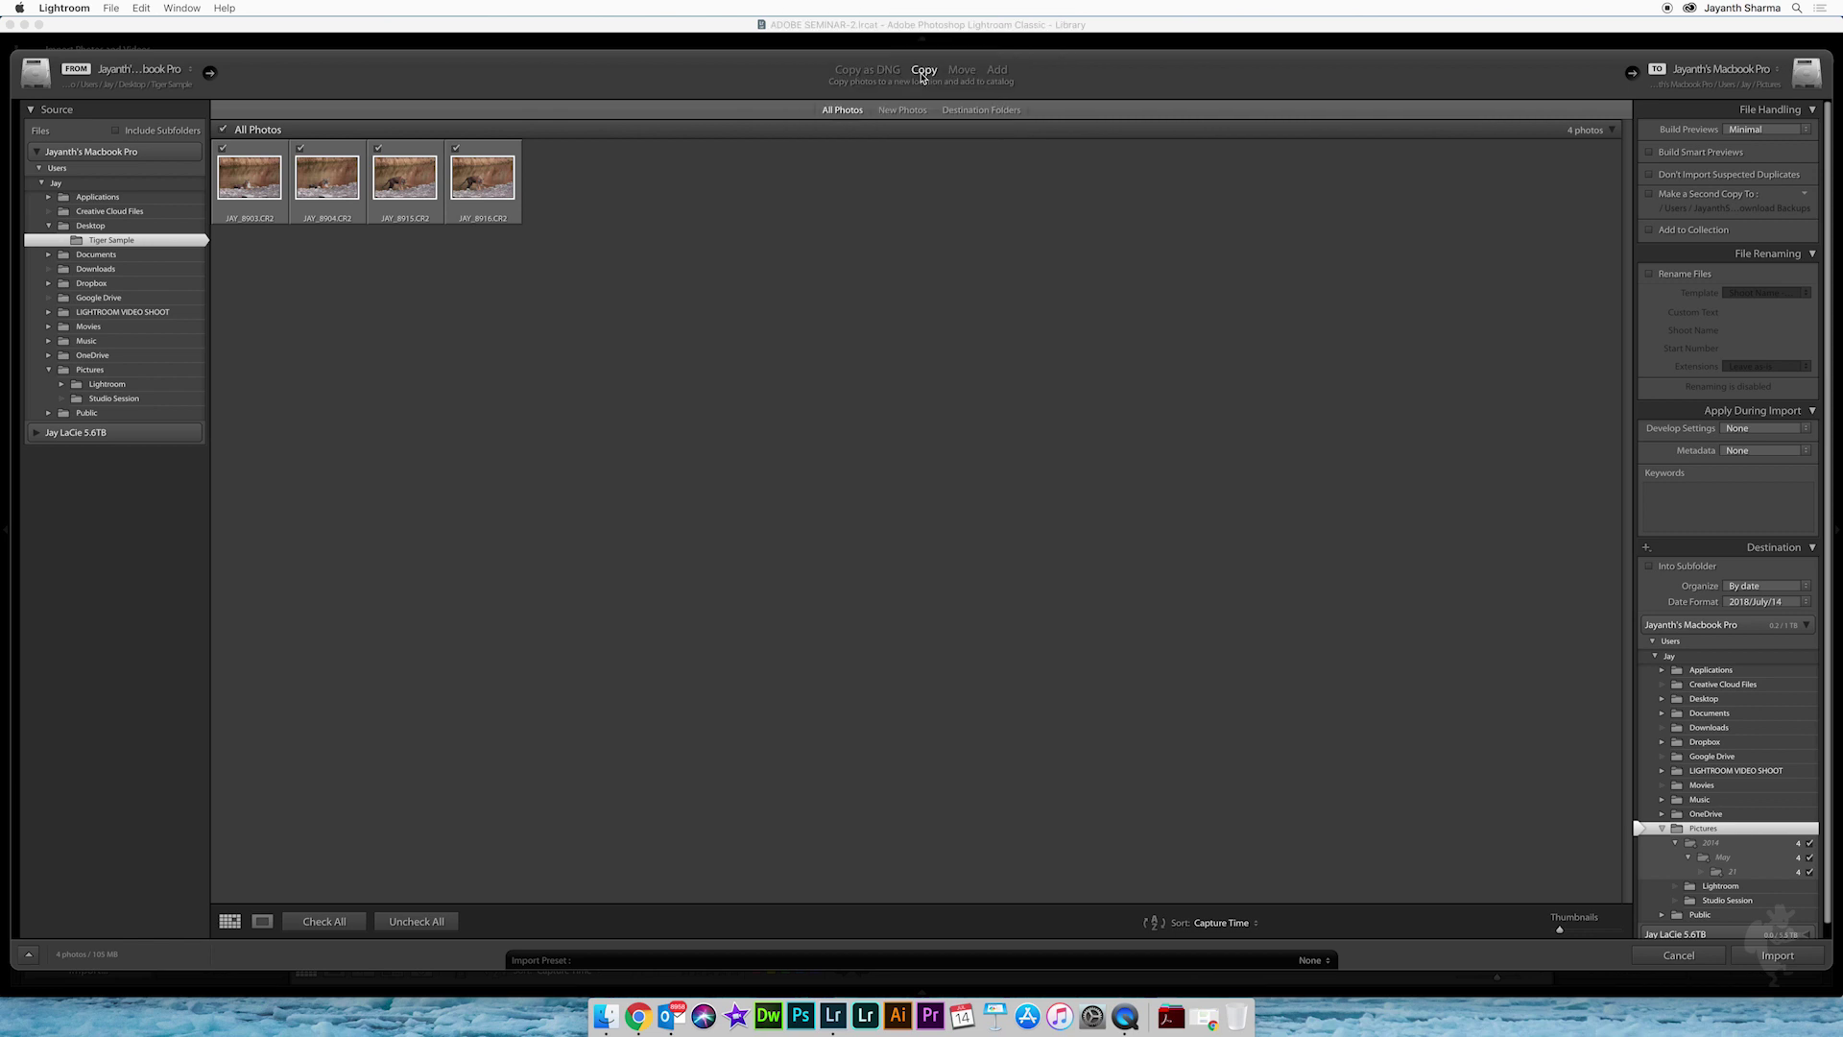
- Create a 'Destination' folder on the Desktop and choose it as the import target
click(1749, 82)
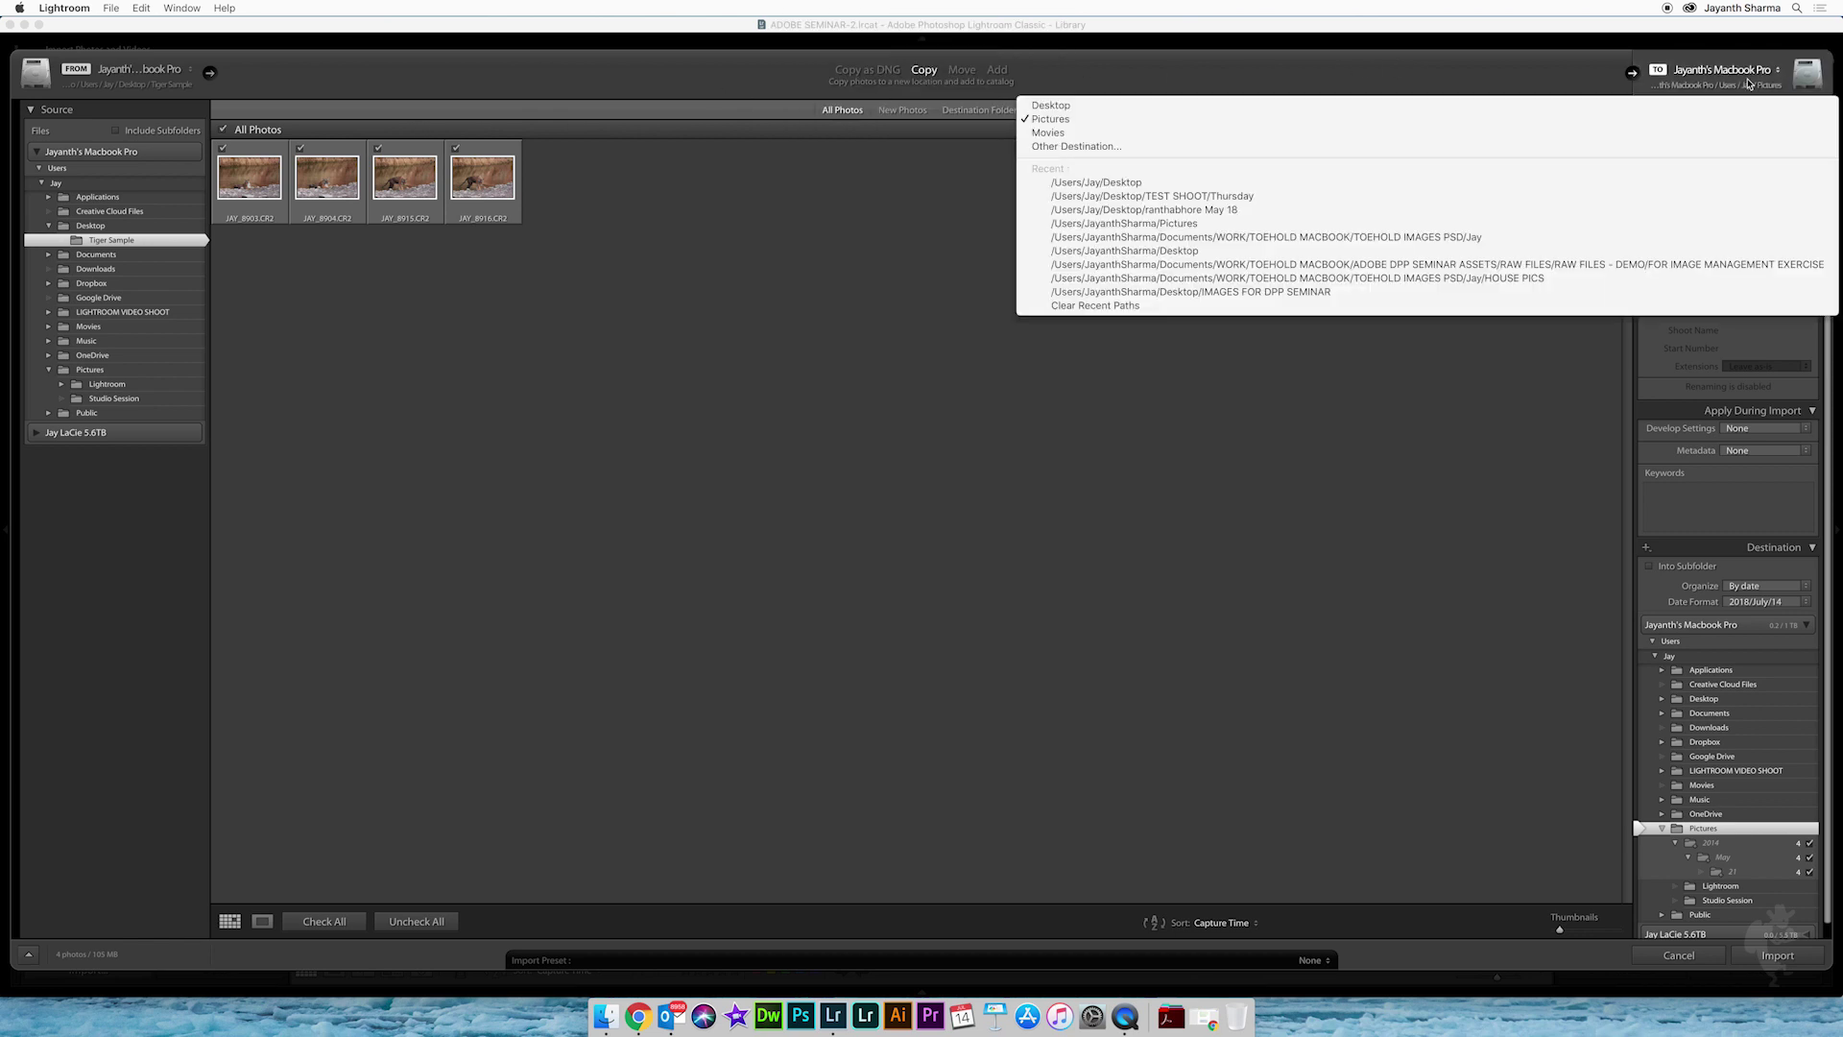
click(1073, 147)
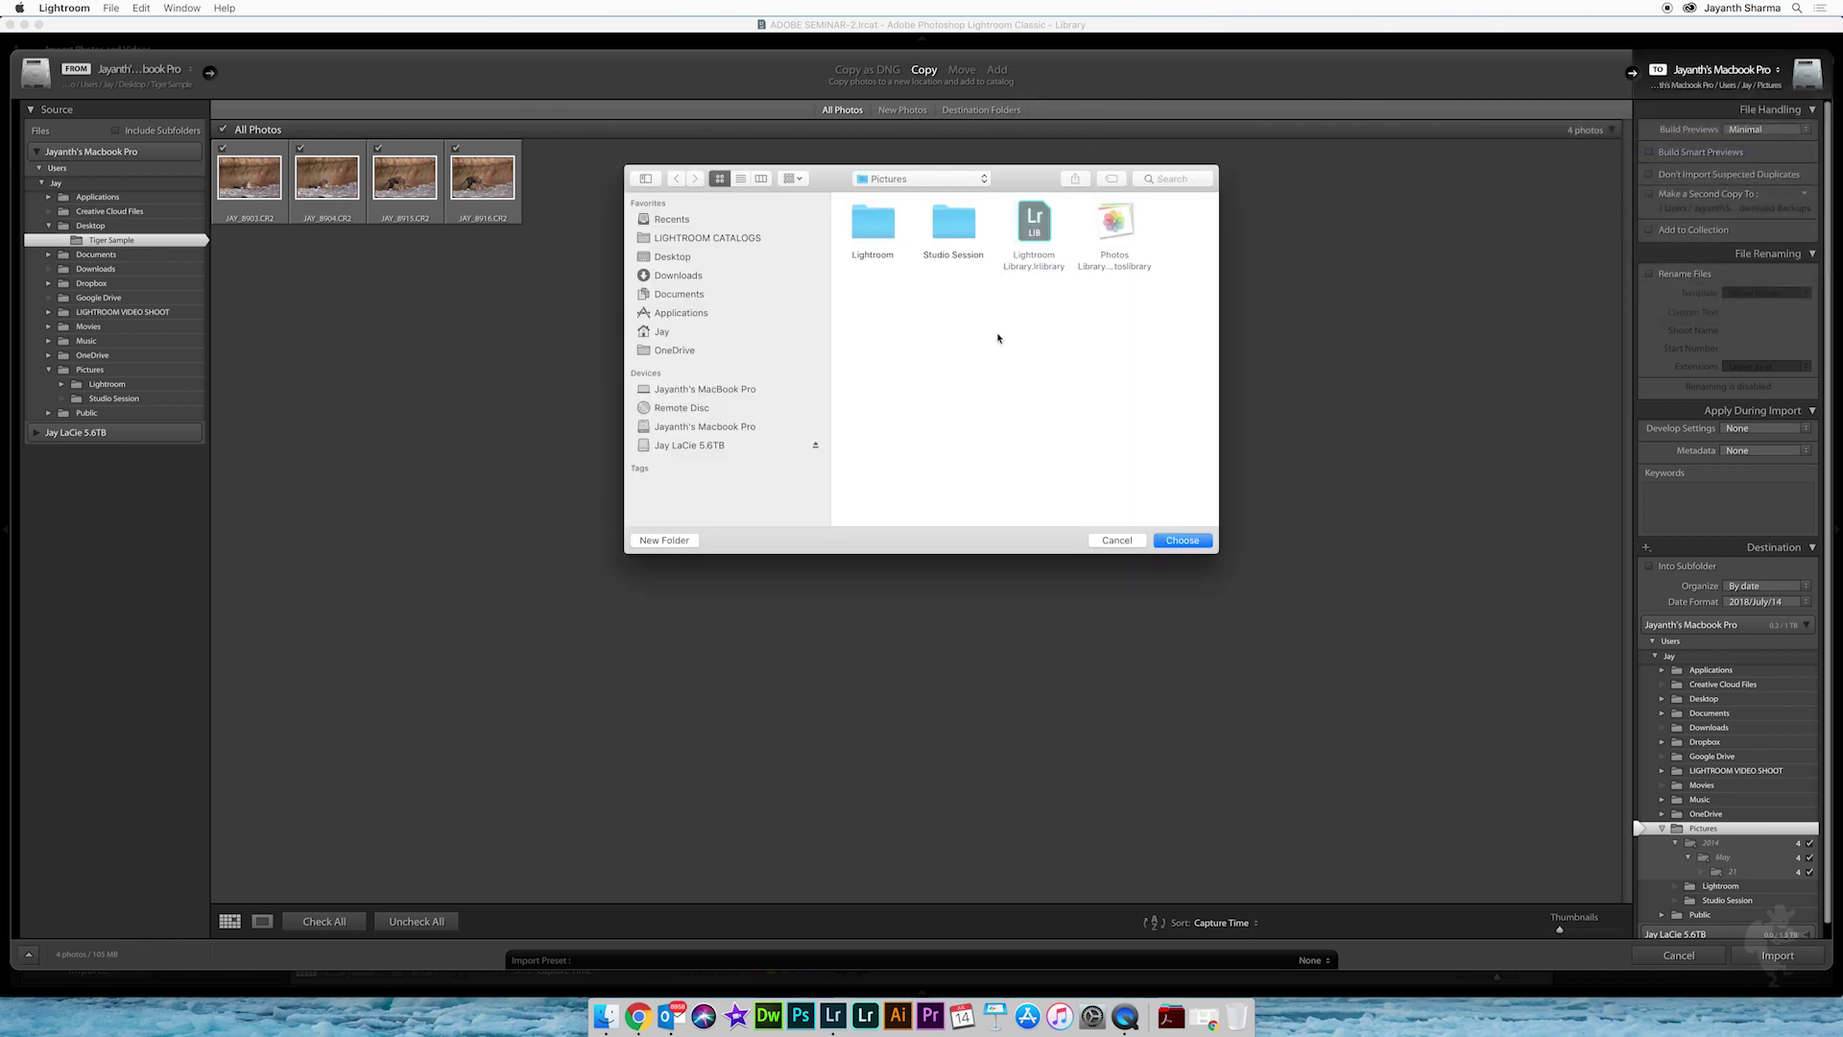
click(681, 259)
click(690, 540)
text(Destination)
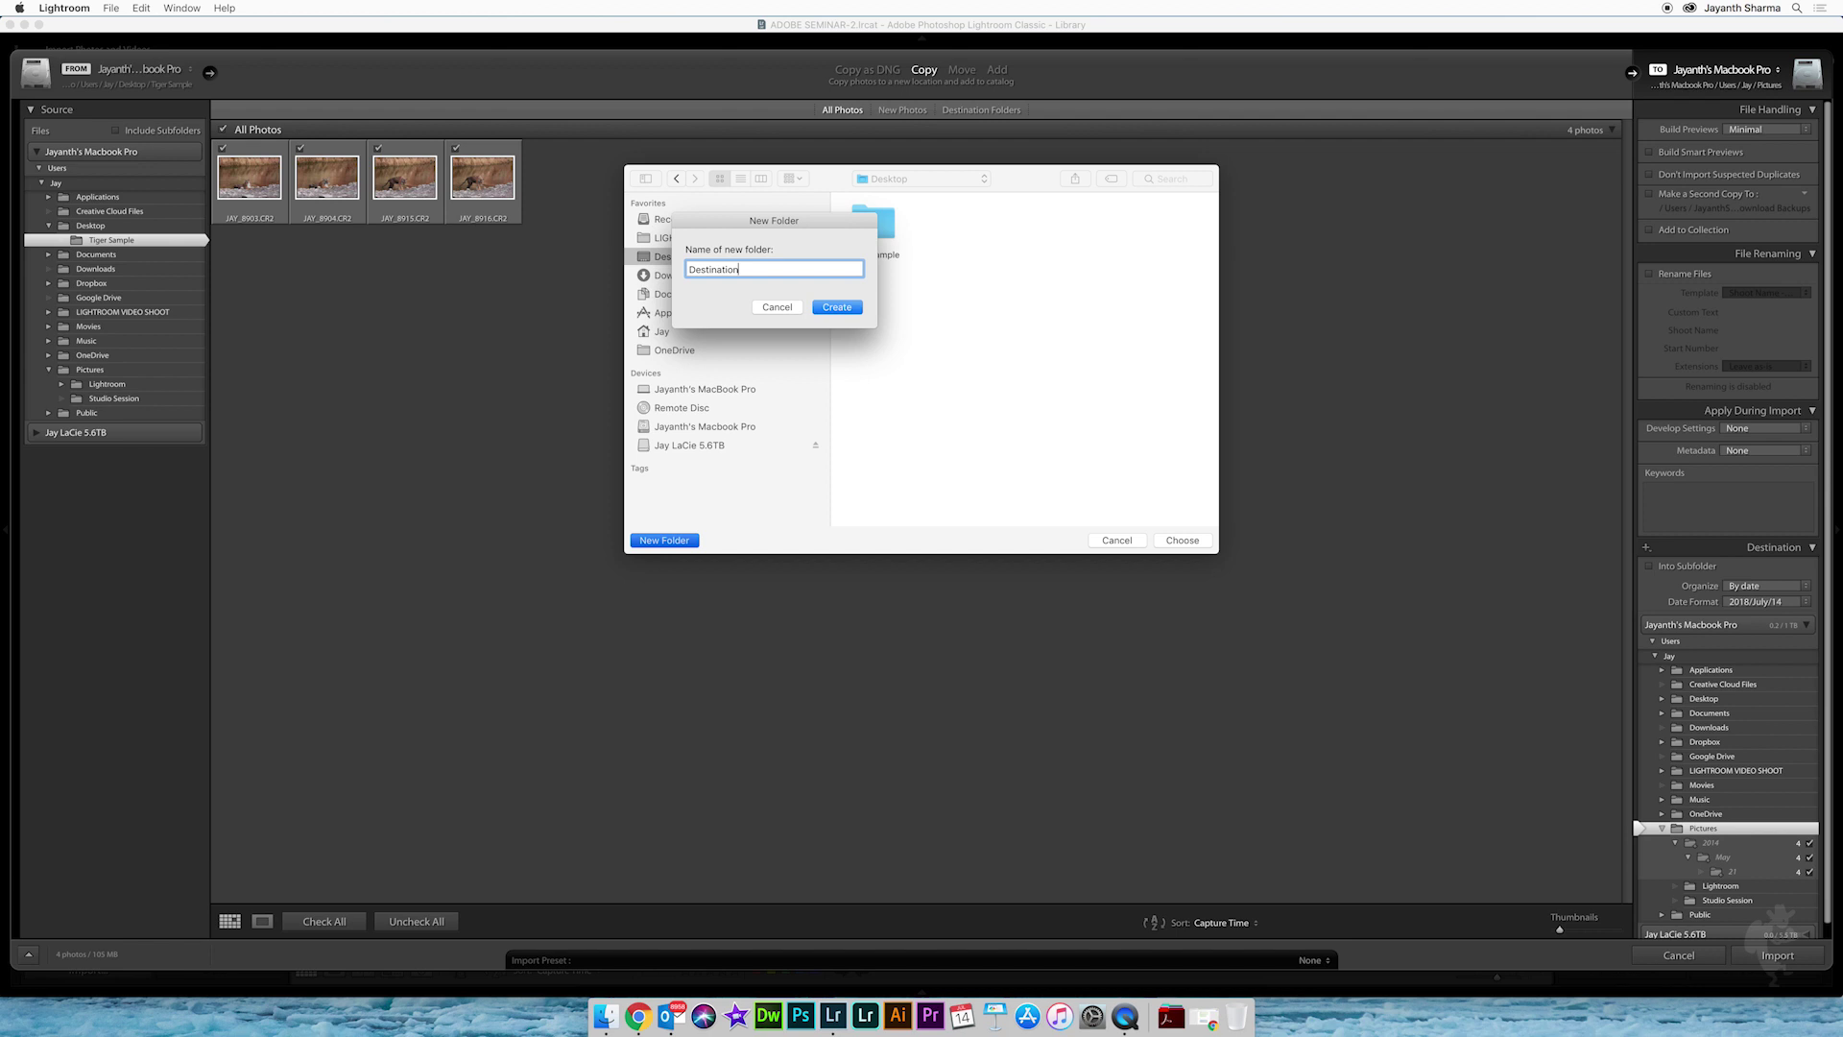
click(836, 306)
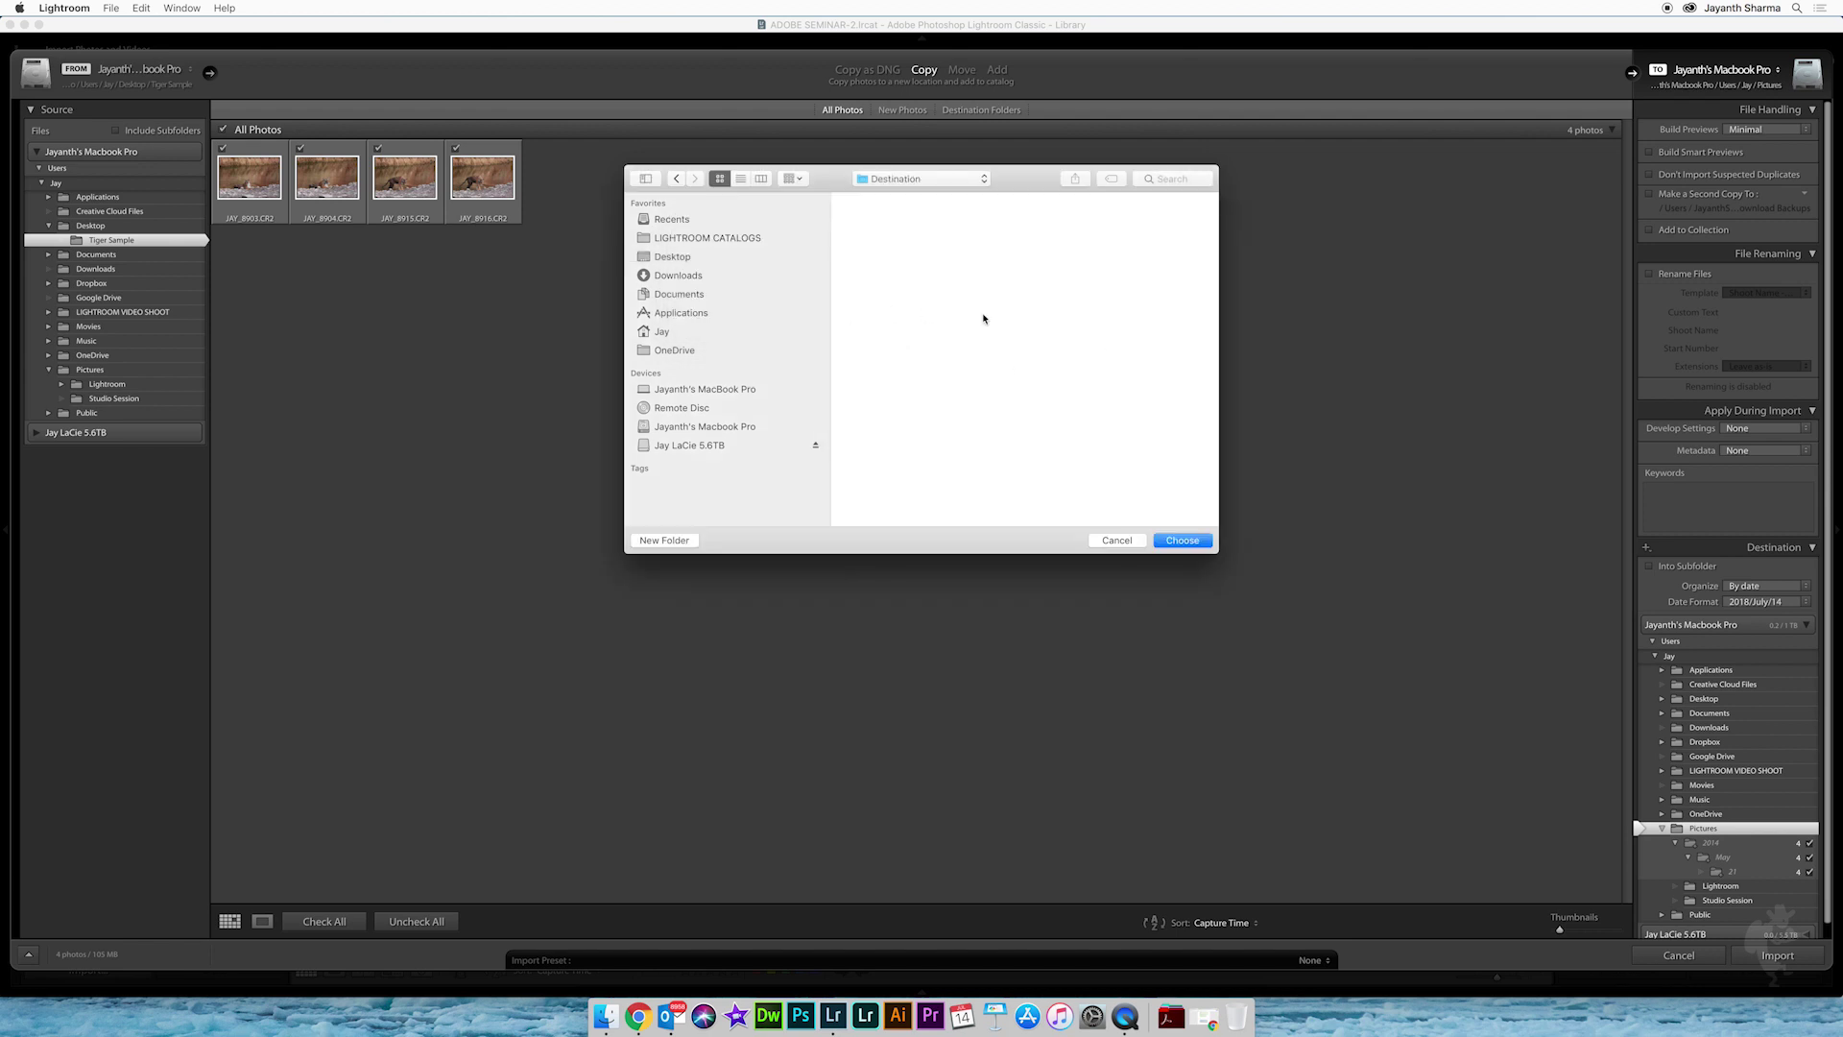
click(1177, 540)
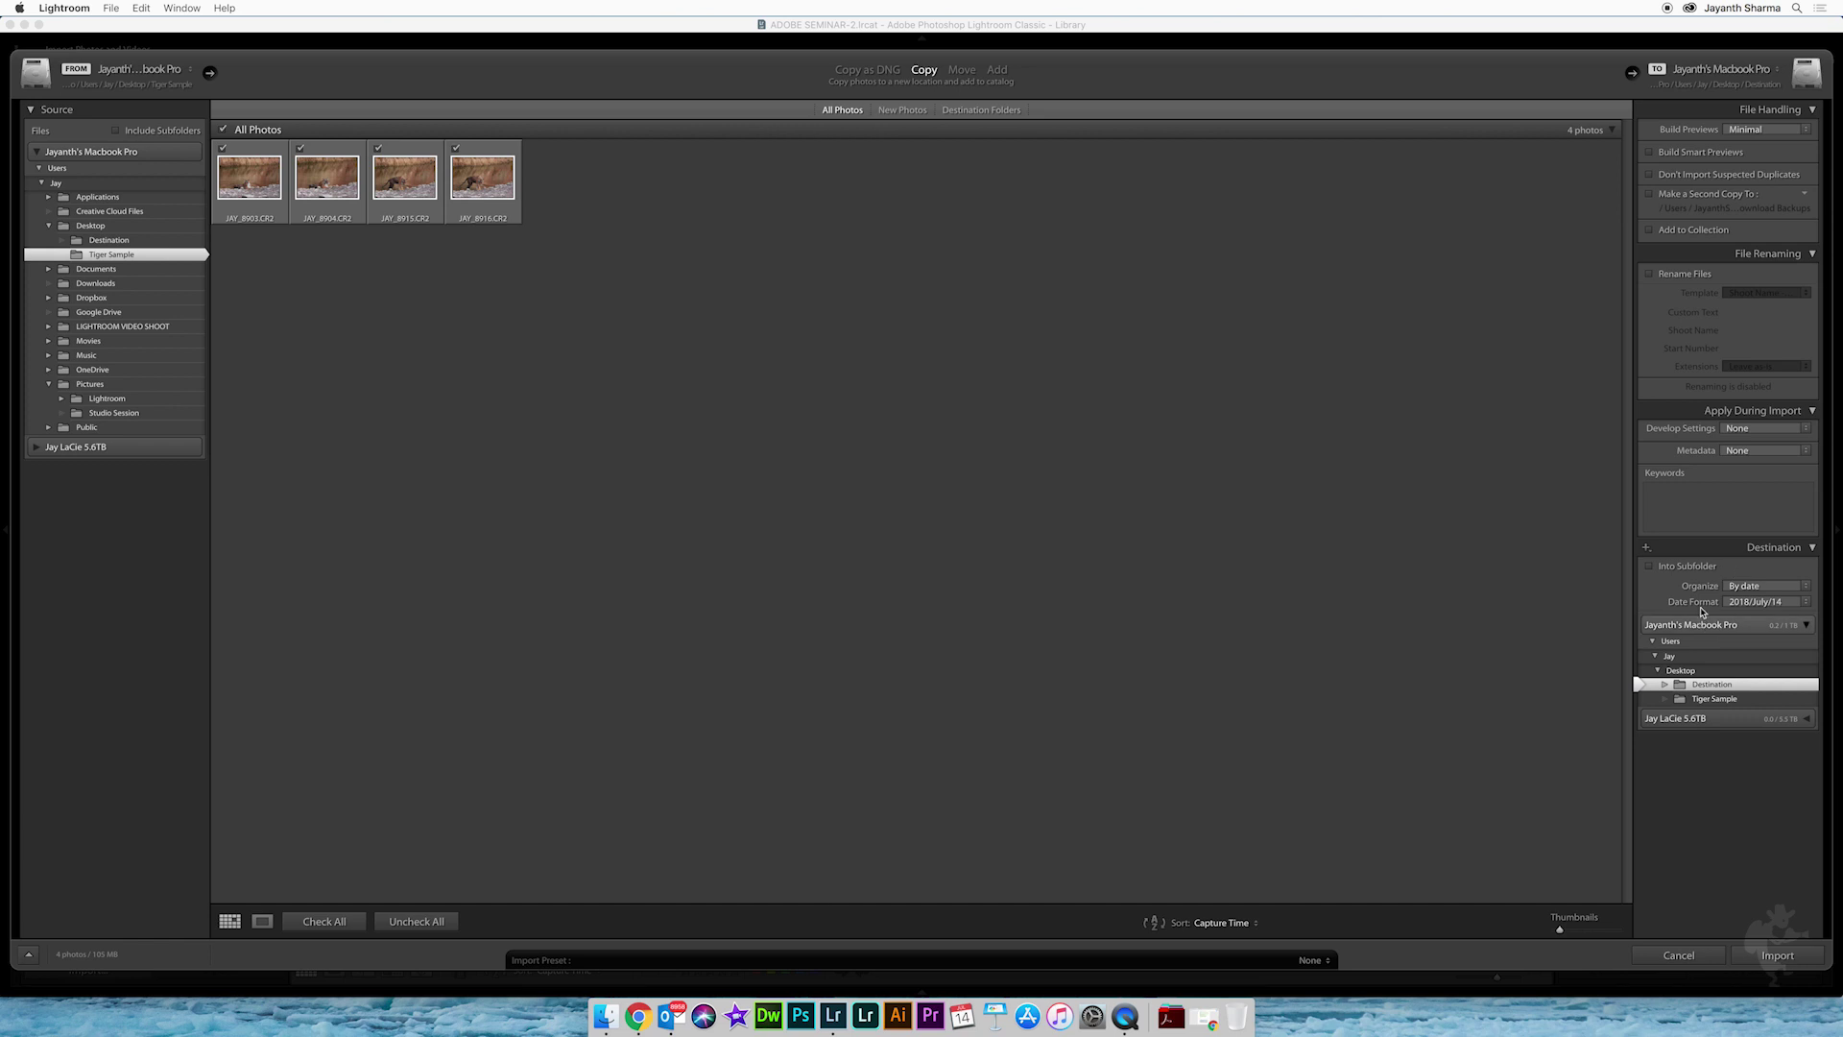
click(1765, 586)
- Set Organize to 'Into one folder' and import the four tiger photos
click(1763, 595)
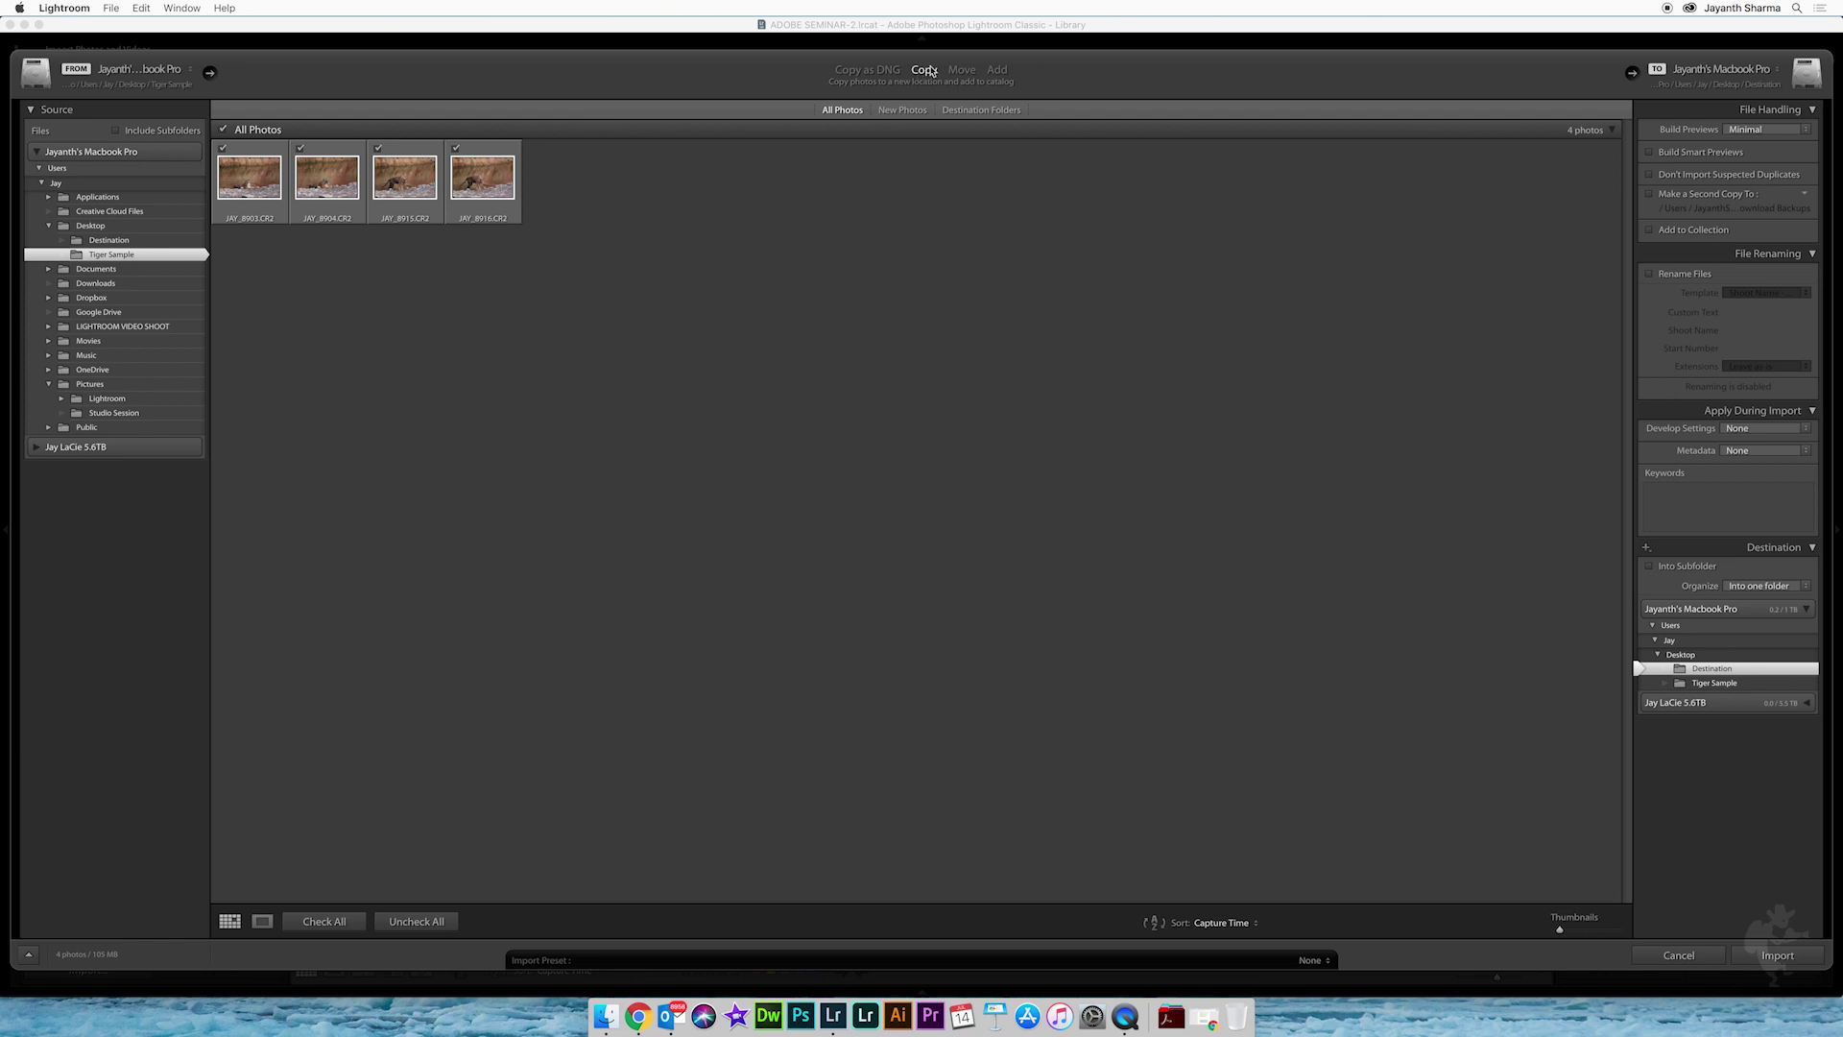
click(1776, 956)
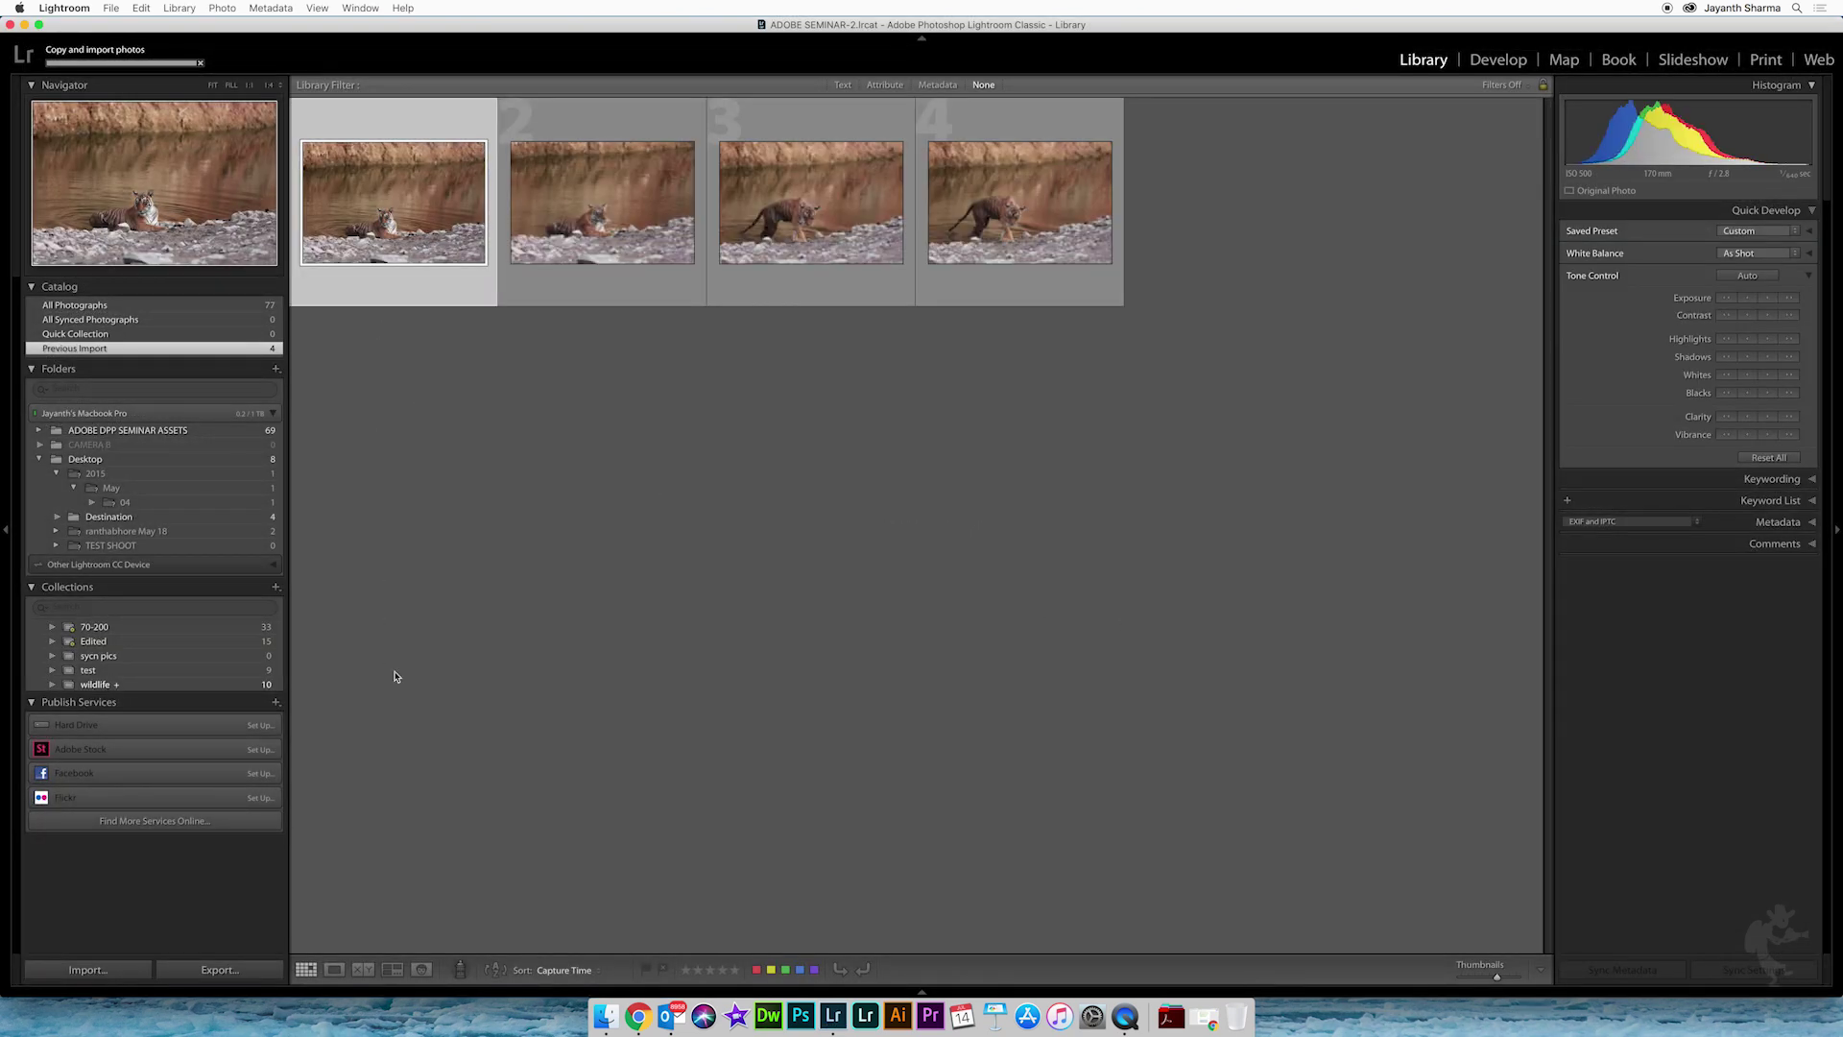
- In Finder, select the four CR2 files in Tiger Sample, then in Destination
click(607, 1020)
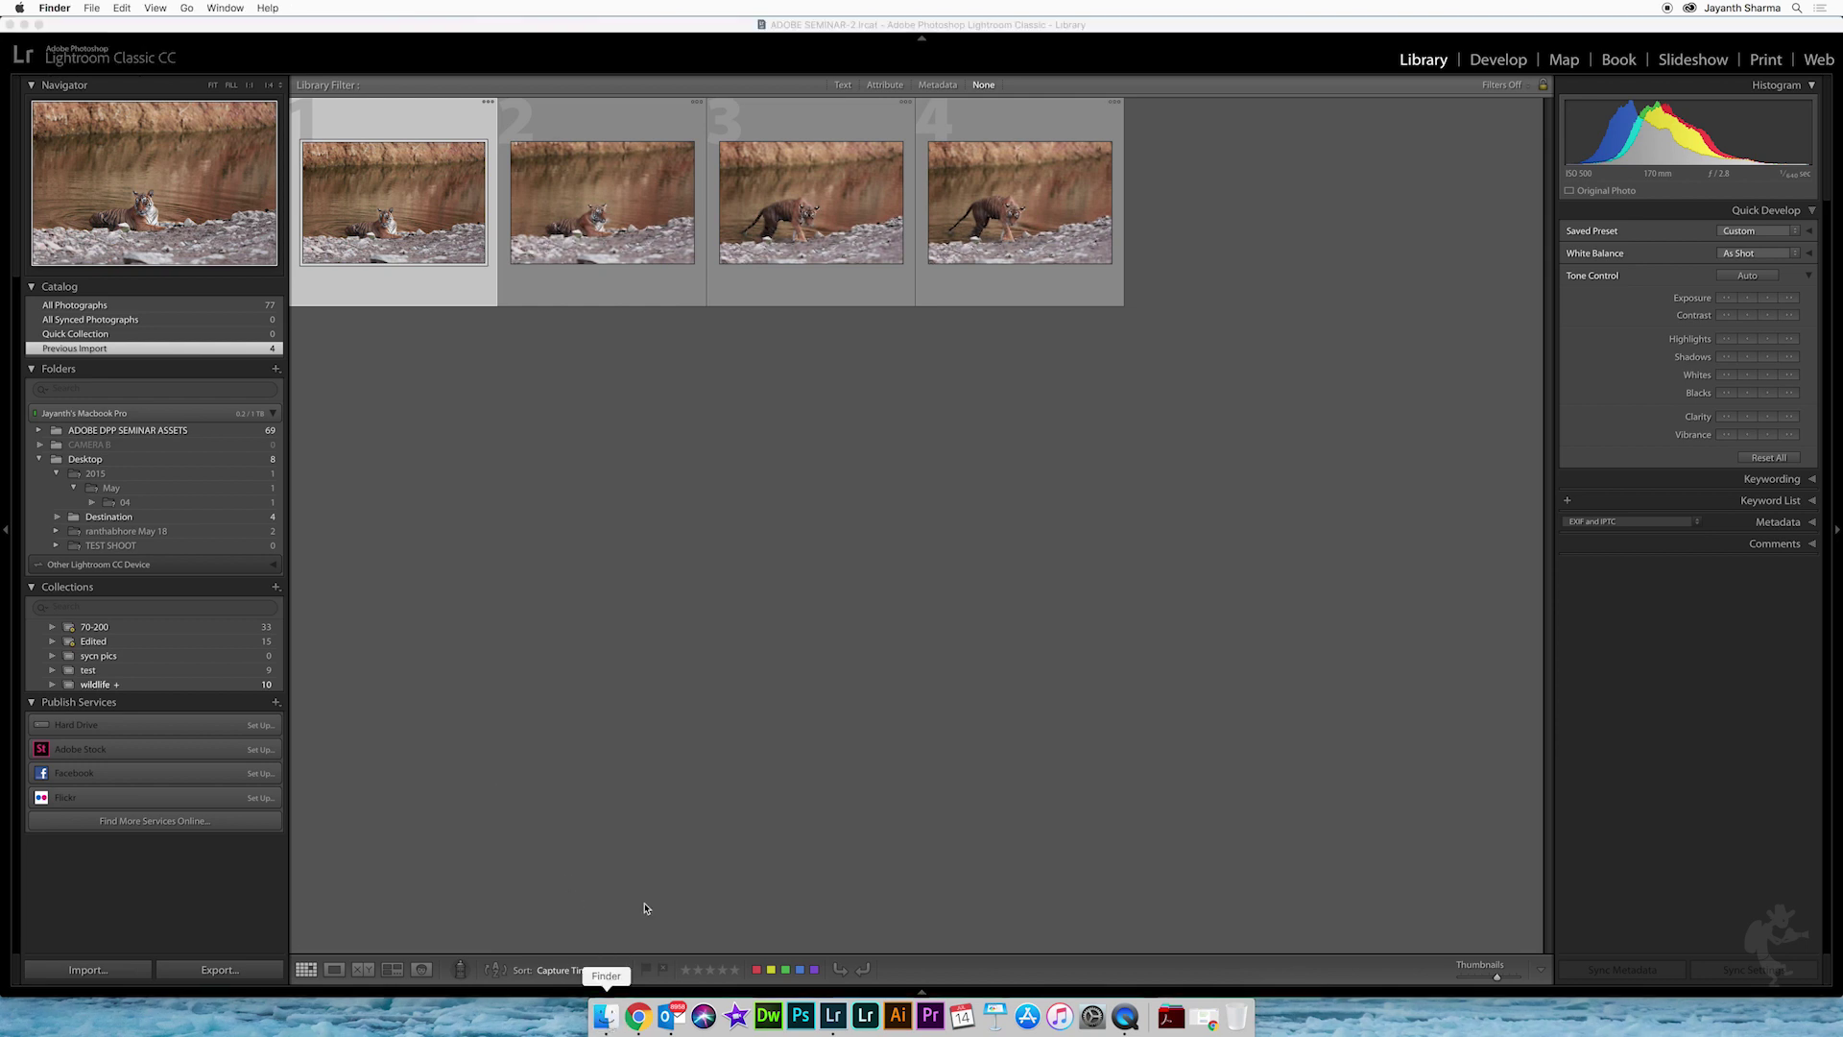
double_click(730, 305)
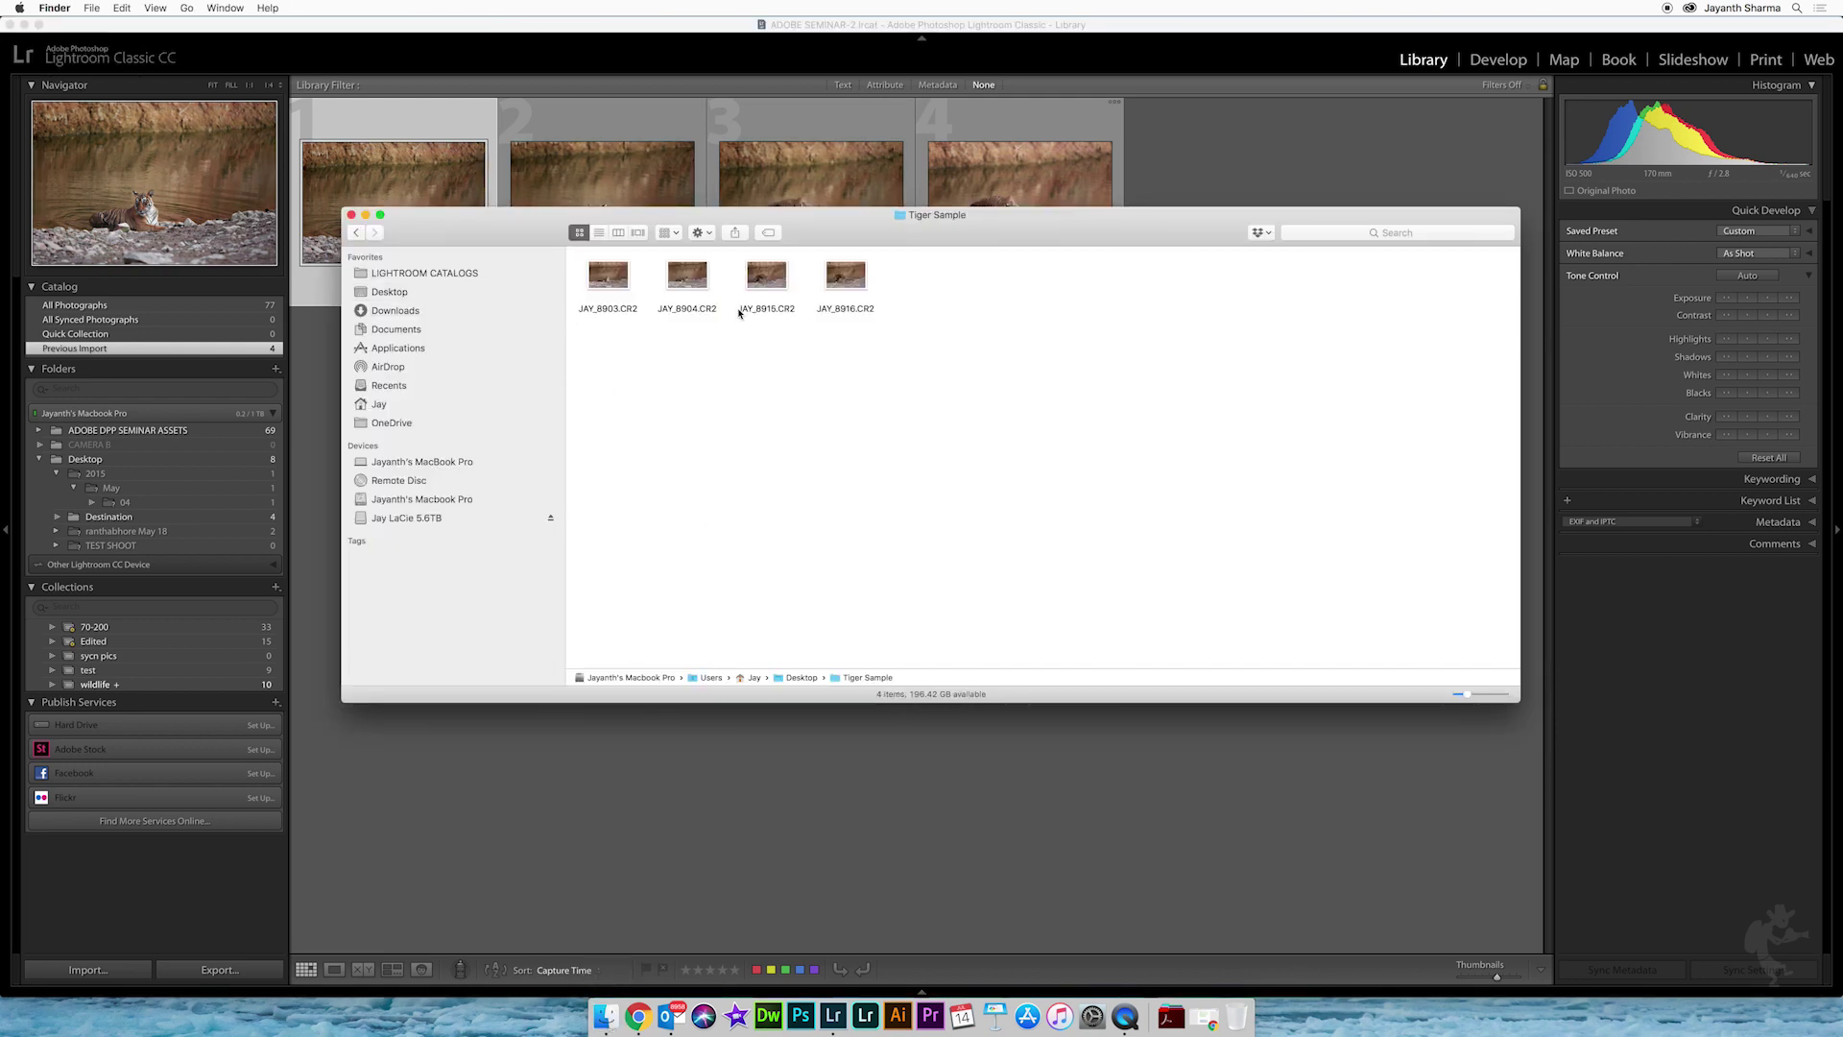
drag(1007, 338, 563, 263)
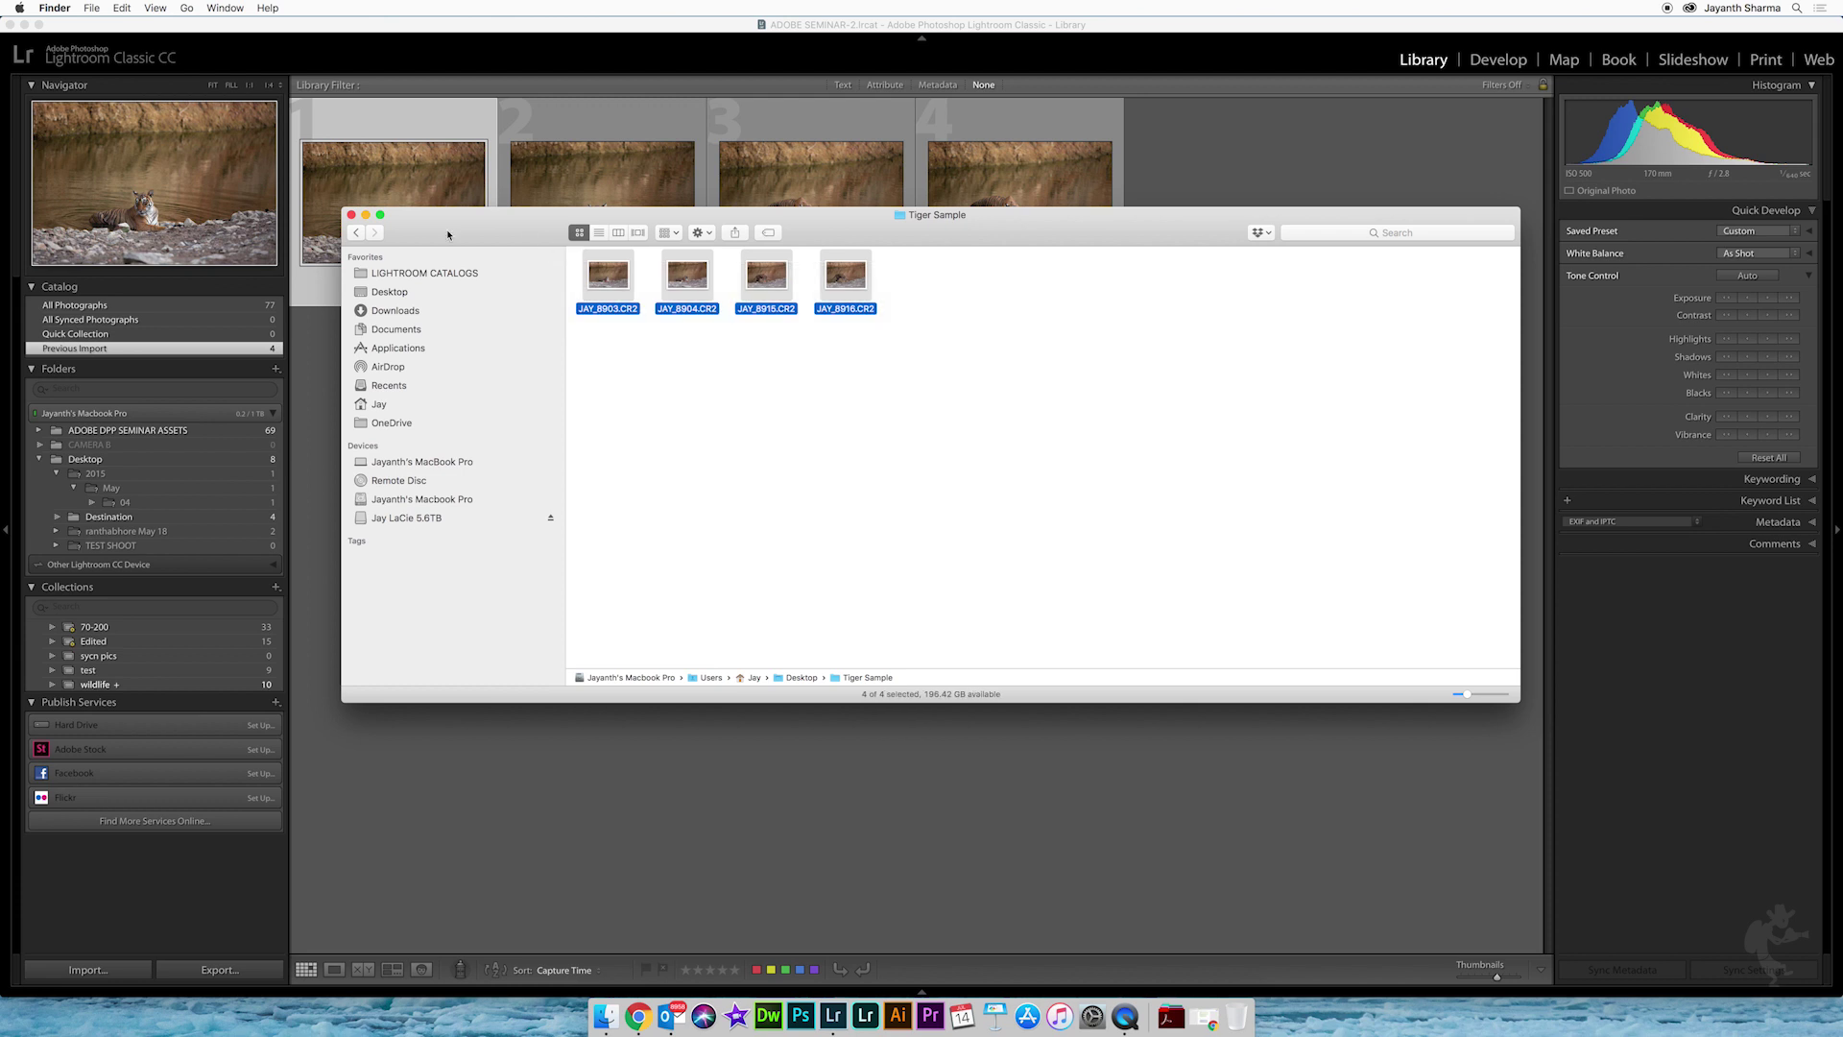
click(354, 232)
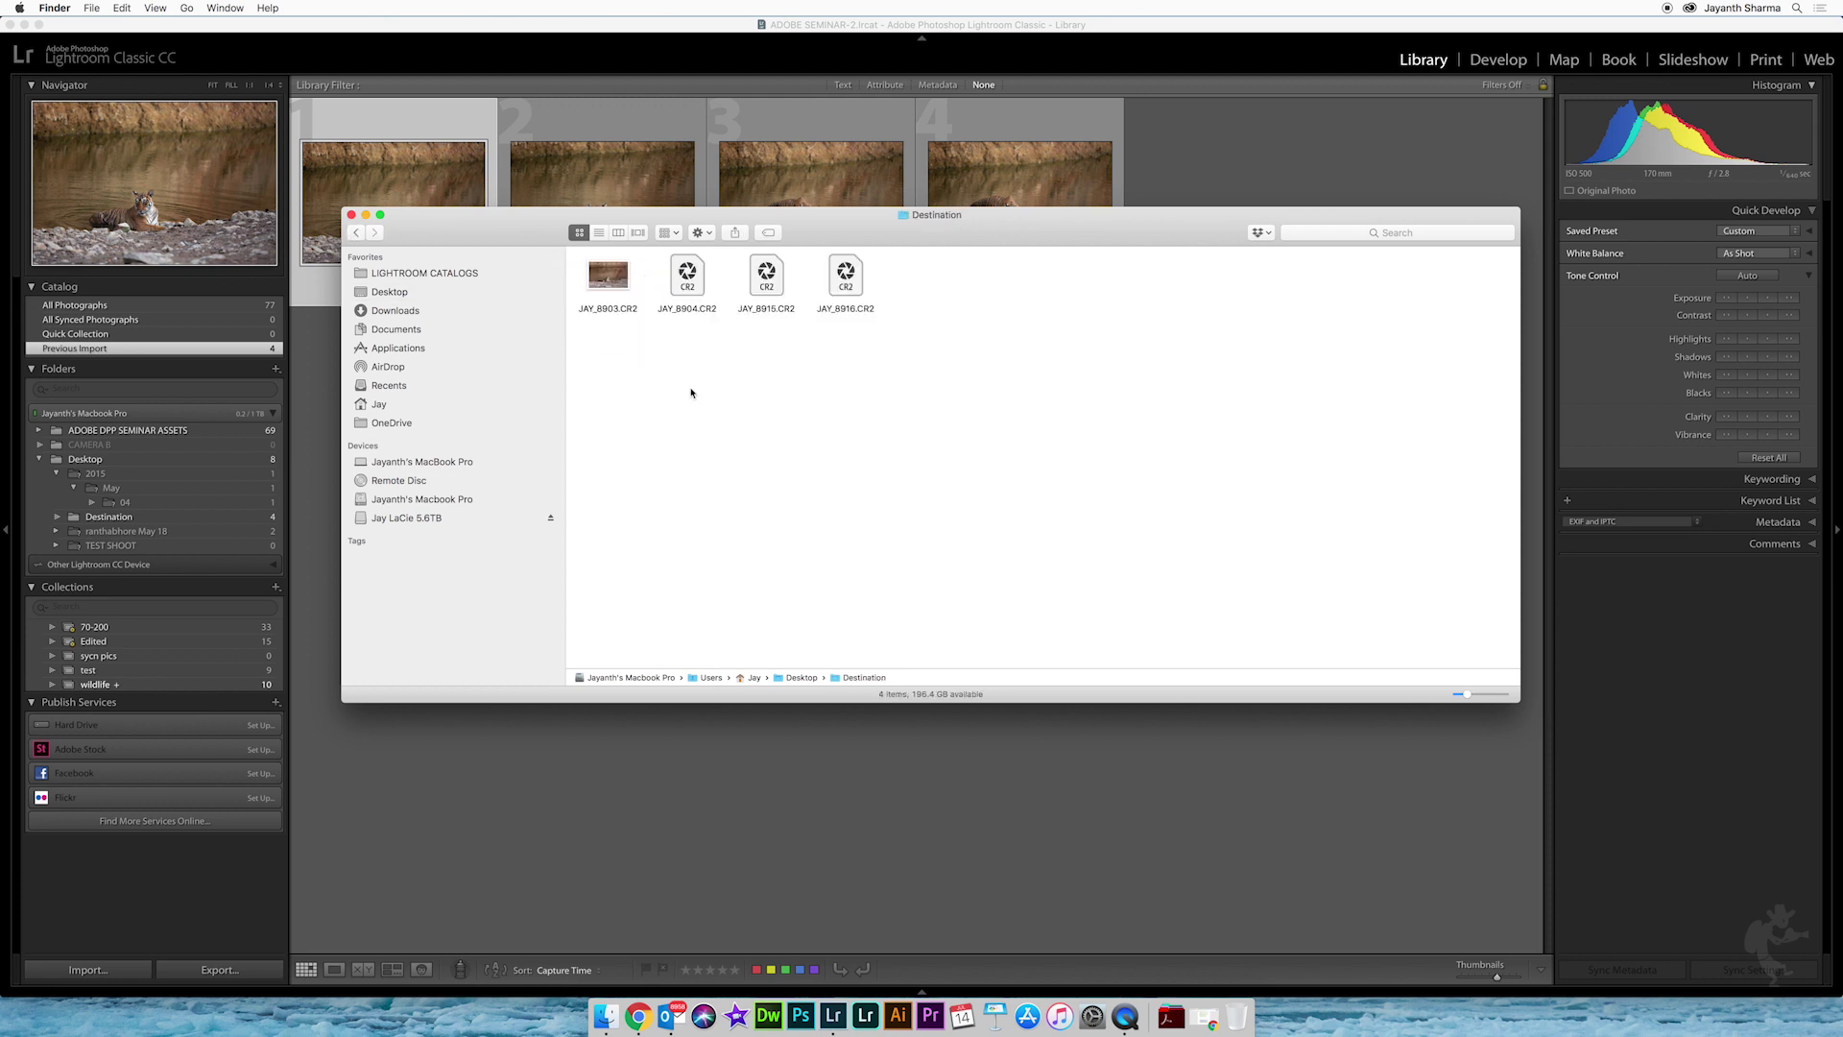
drag(645, 333, 888, 296)
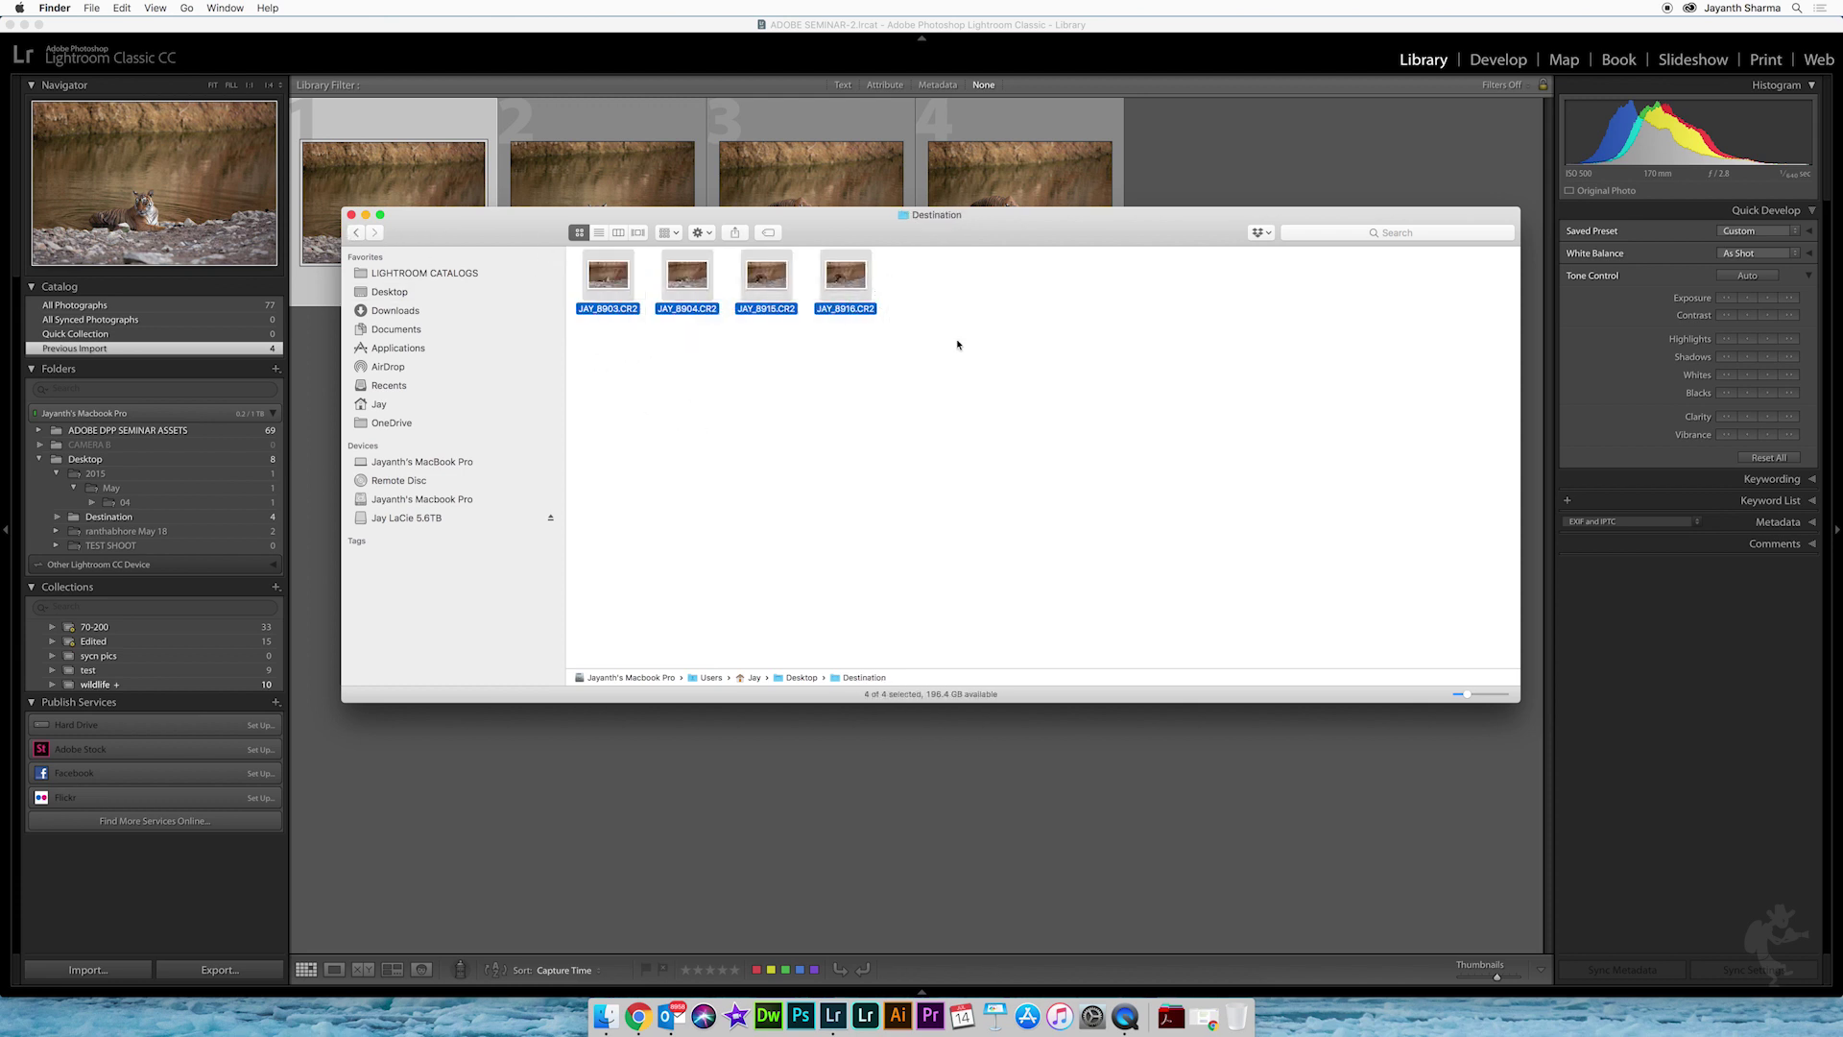